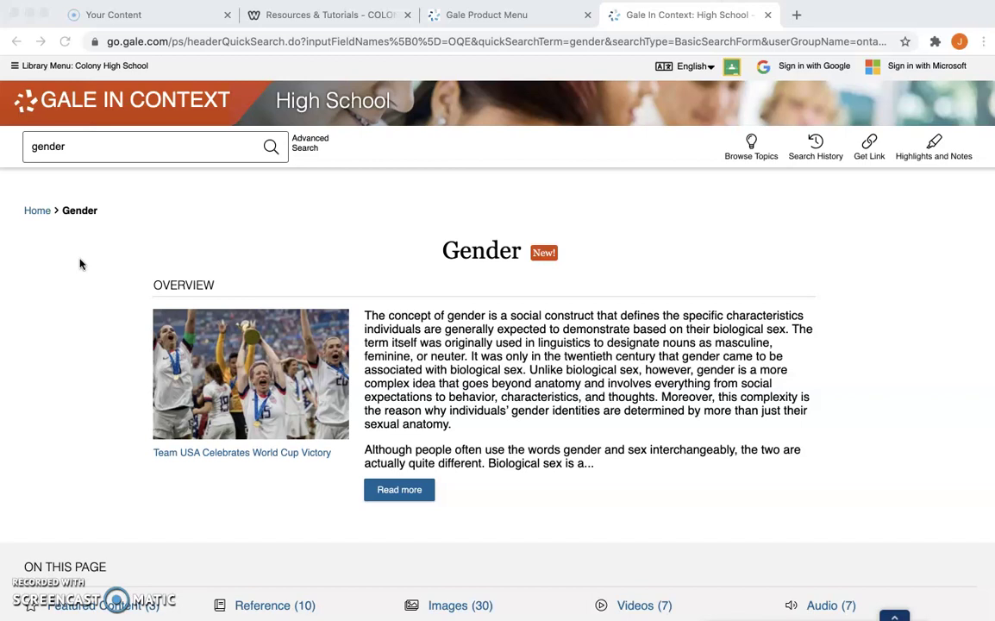
Step: Scroll down to the Featured Content results and open the Gender Equality article
scroll(80, 264, down, 5)
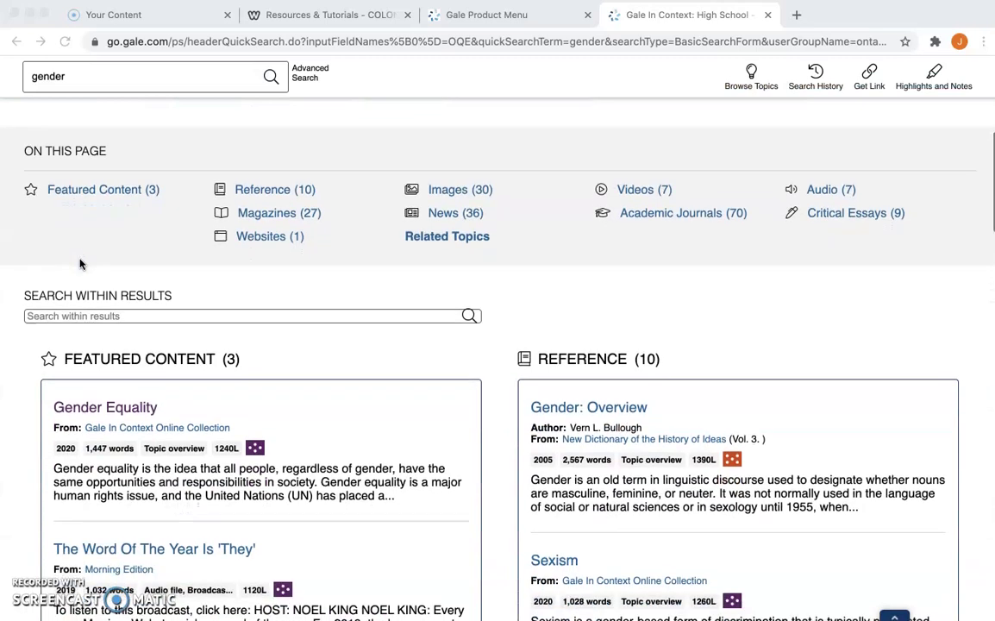
scroll(222, 277, down, 1)
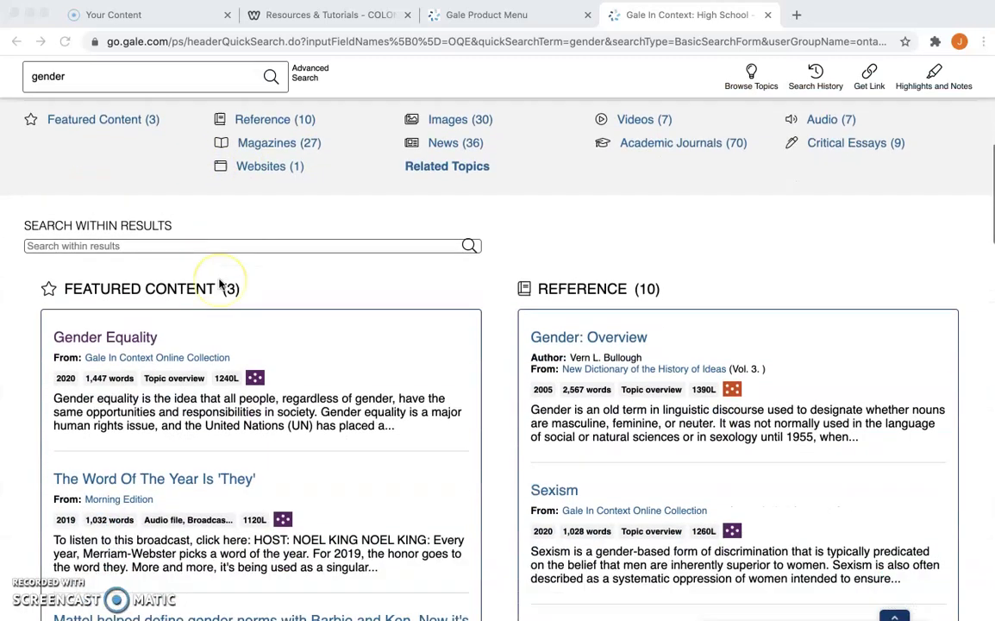
click(145, 322)
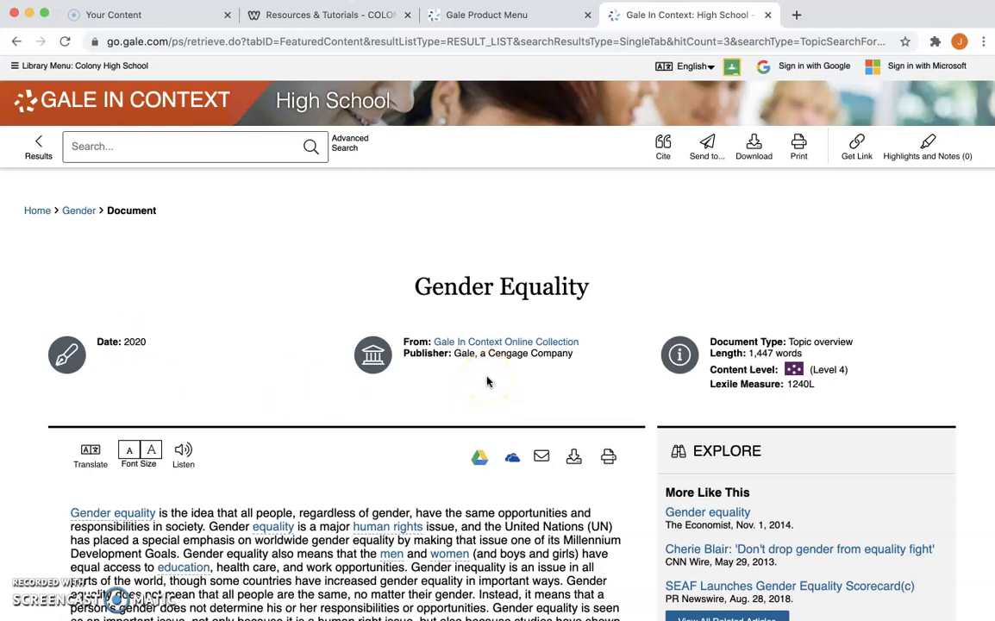
Step: Browse the Translate language list and Font Size options without changing the article
scroll(487, 381, down, 2)
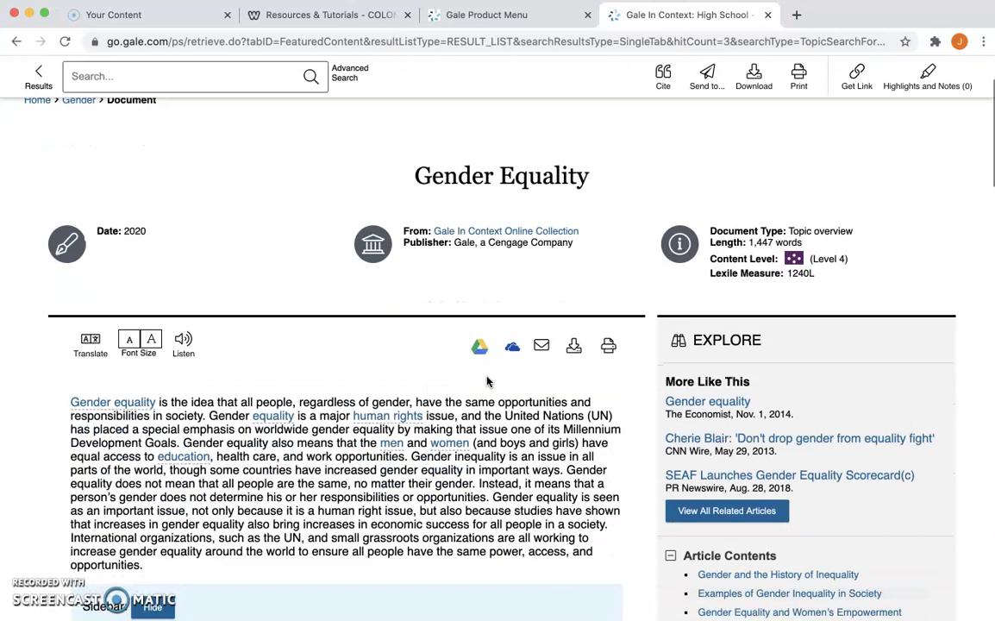
click(85, 341)
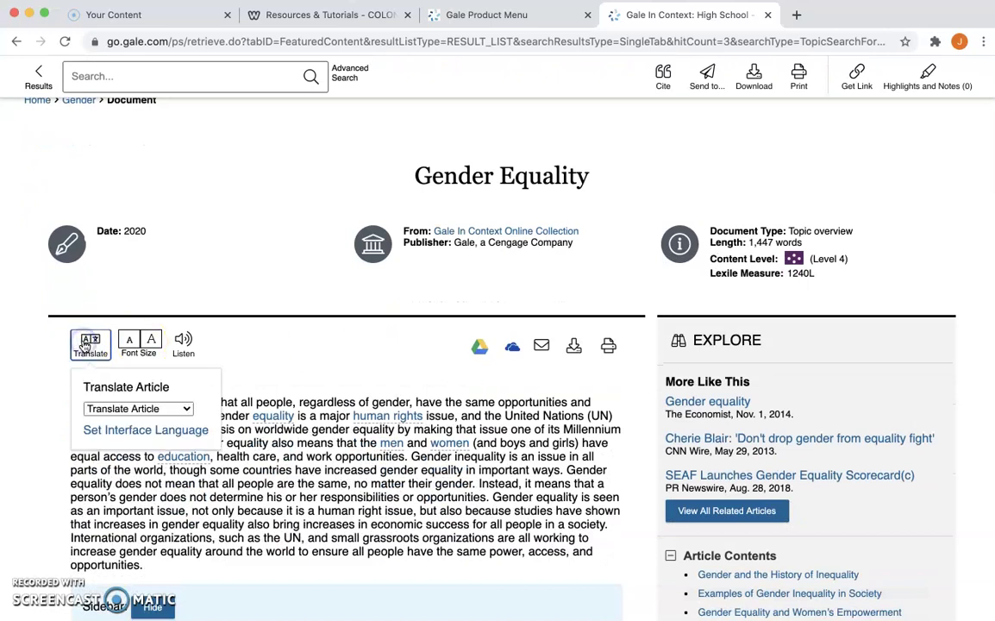
click(138, 408)
scroll(160, 542, down, 5)
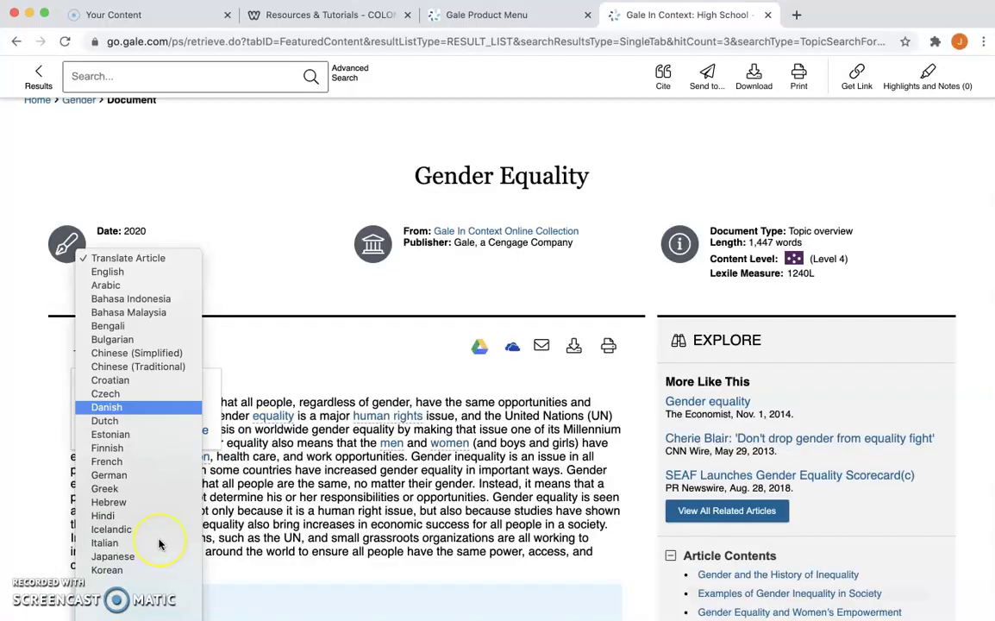
click(316, 295)
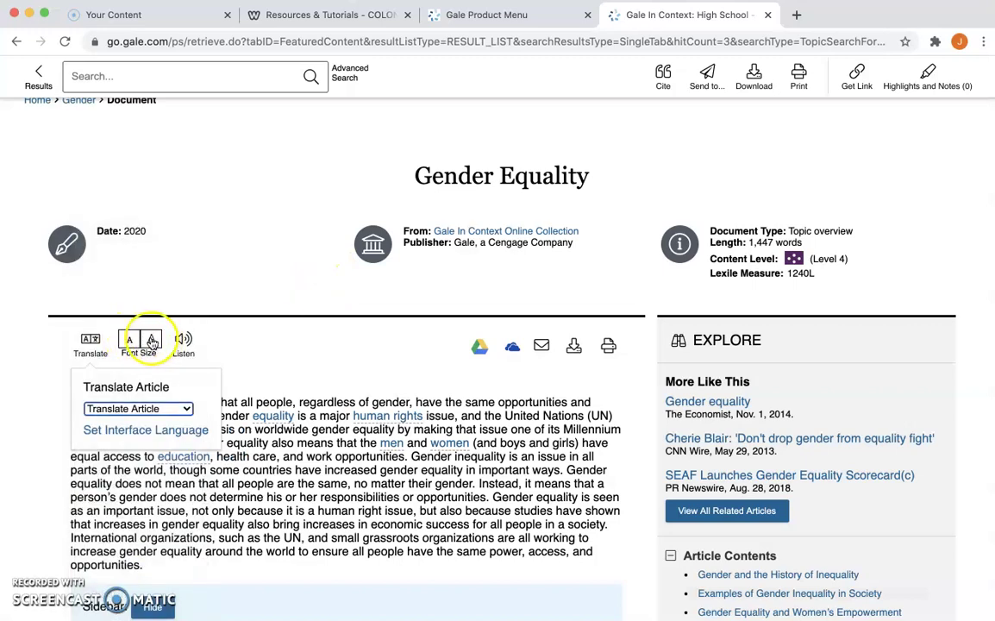
click(228, 312)
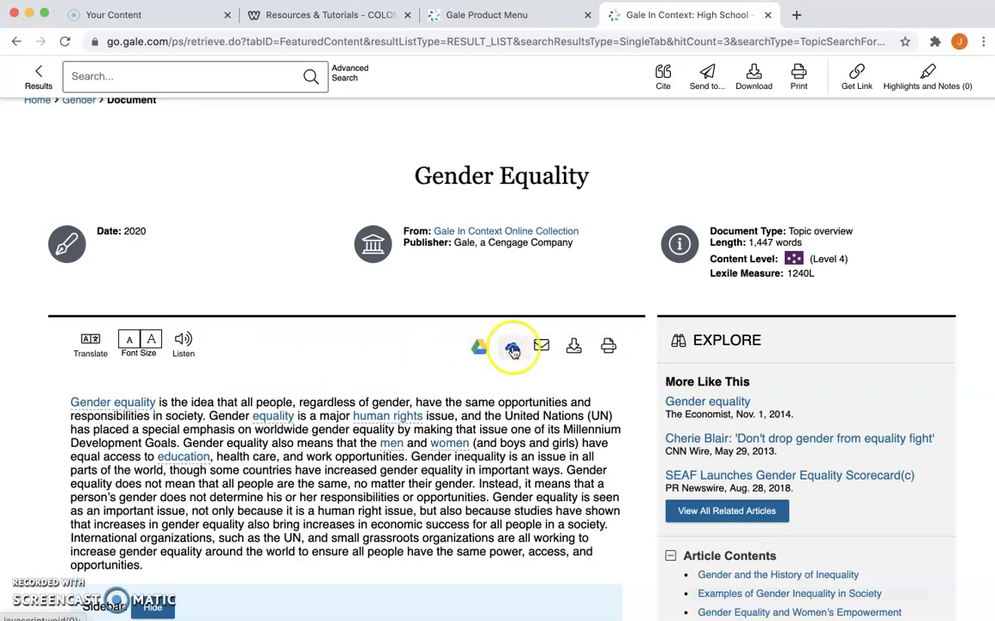
click(542, 348)
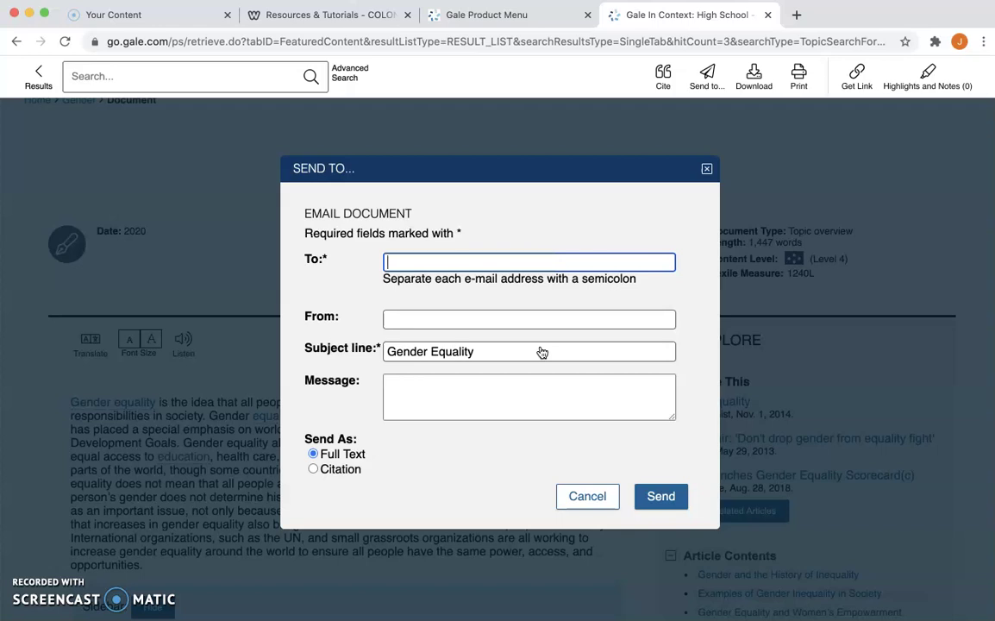
click(706, 168)
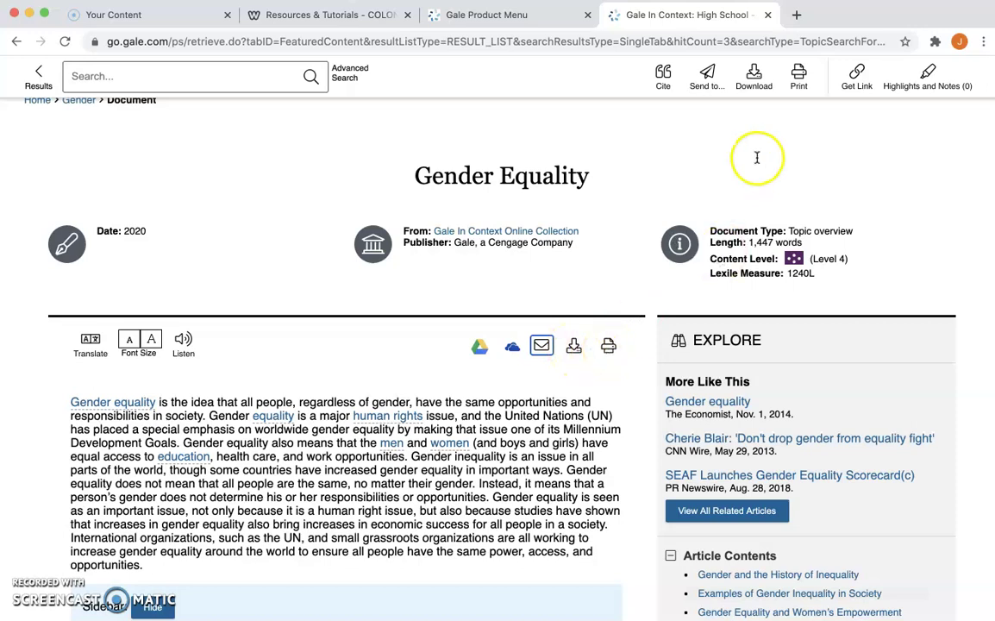
click(664, 76)
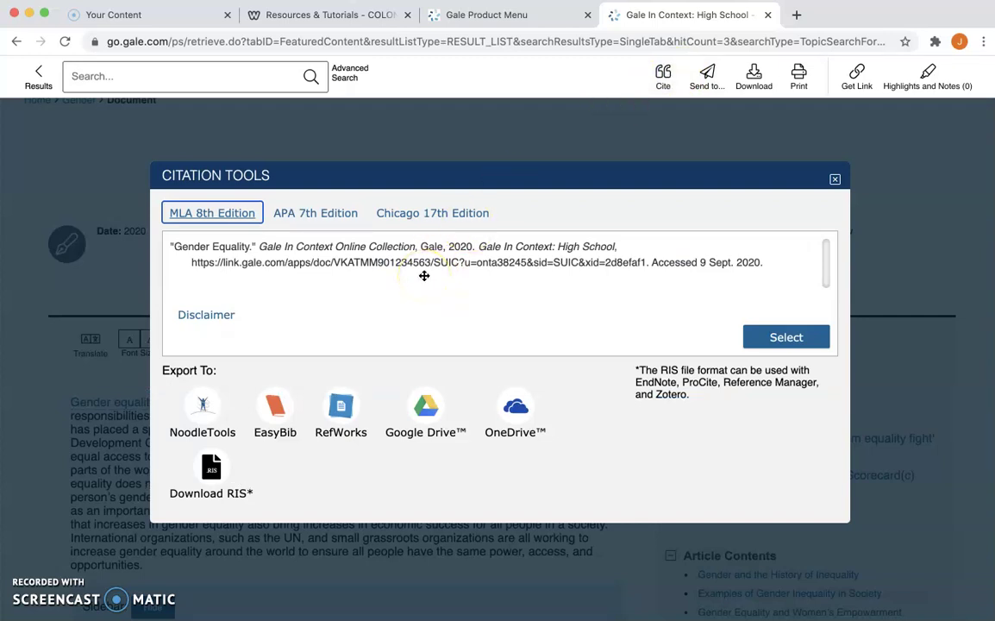
click(834, 178)
click(705, 78)
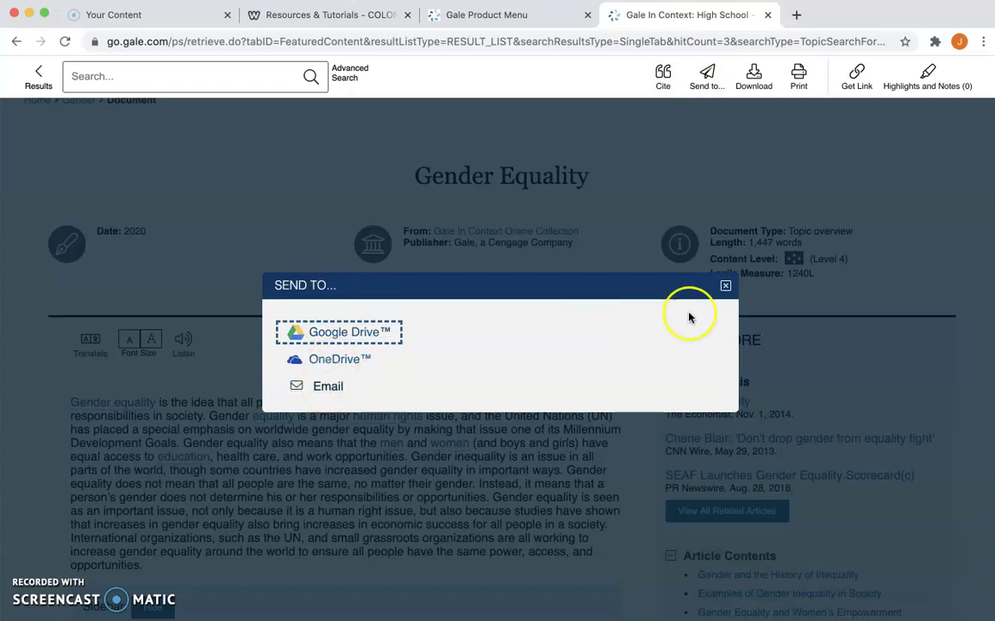
click(725, 285)
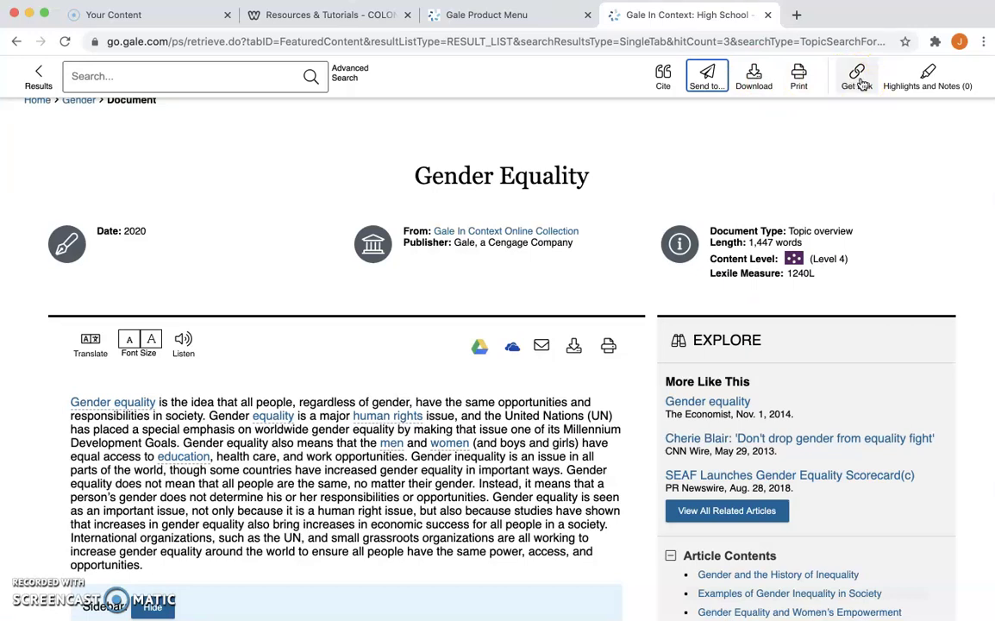
click(600, 199)
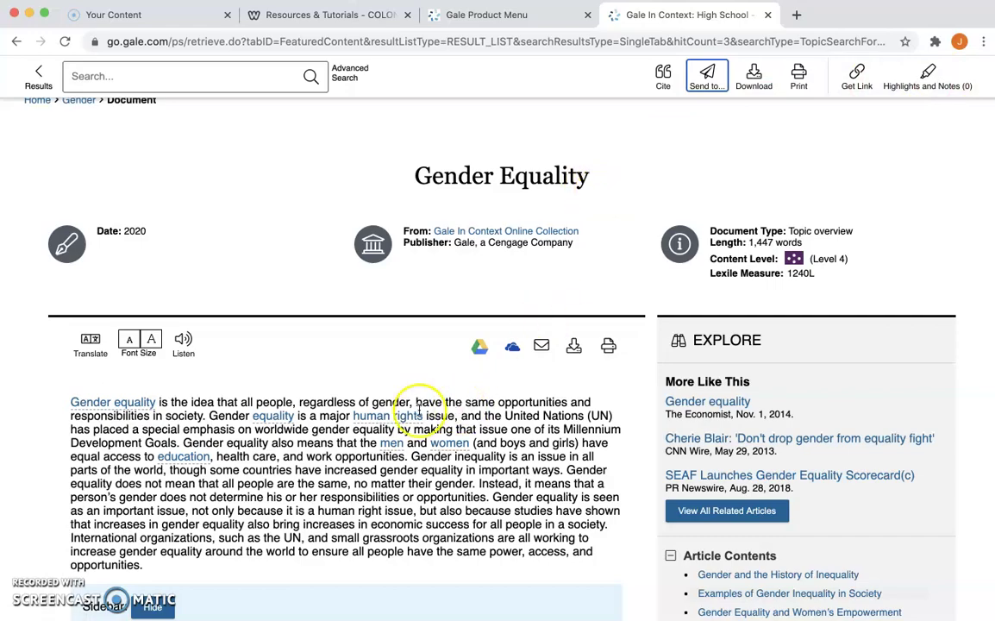
Step: Locate the Gender and the History of Inequality section and try selecting its first paragraph
scroll(319, 468, down, 5)
scroll(319, 468, down, 8)
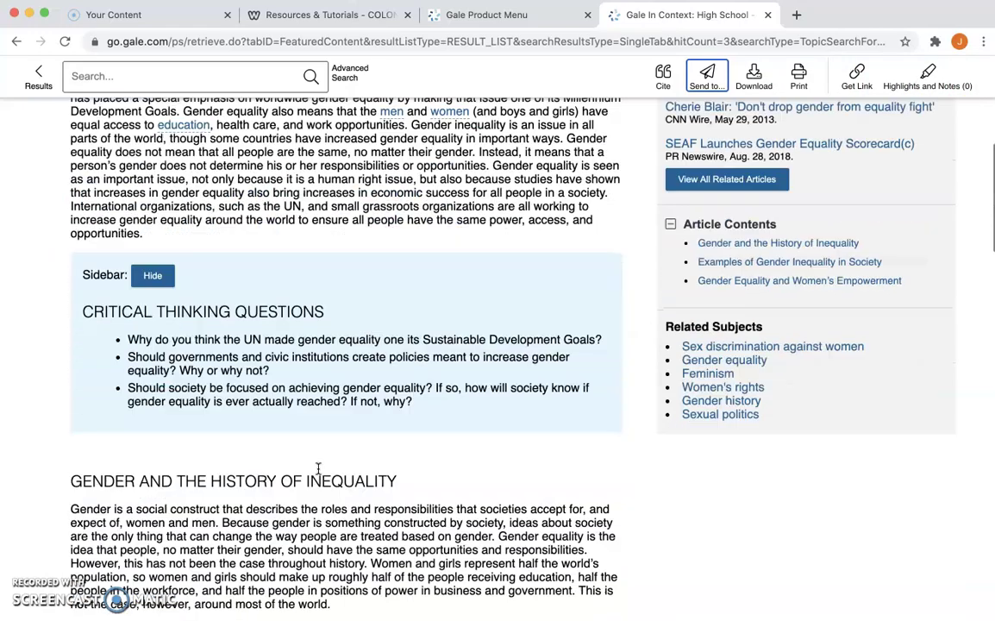
scroll(314, 478, up, 2)
click(312, 457)
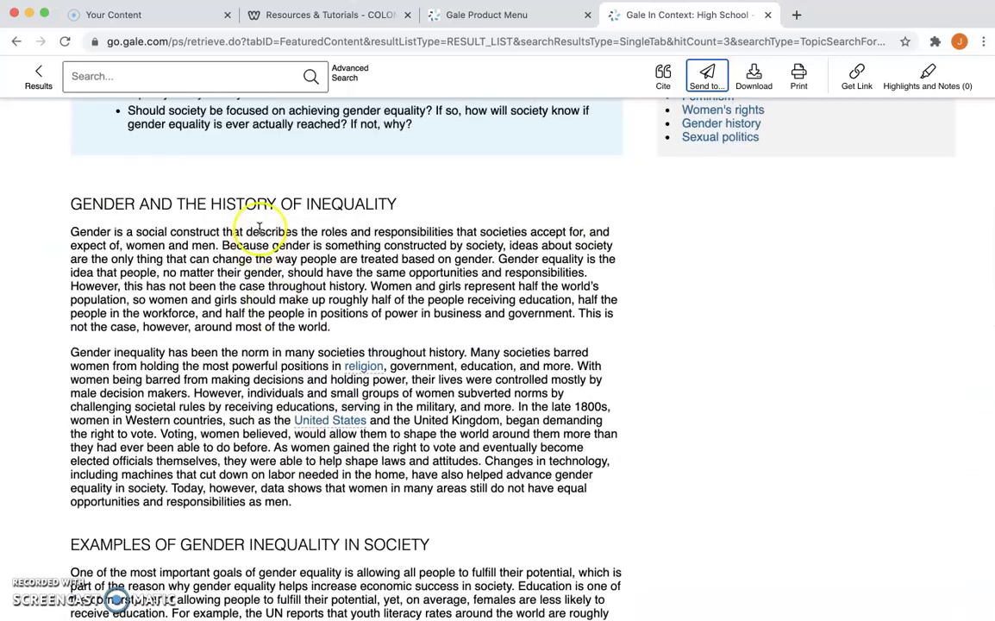
triple_click(258, 274)
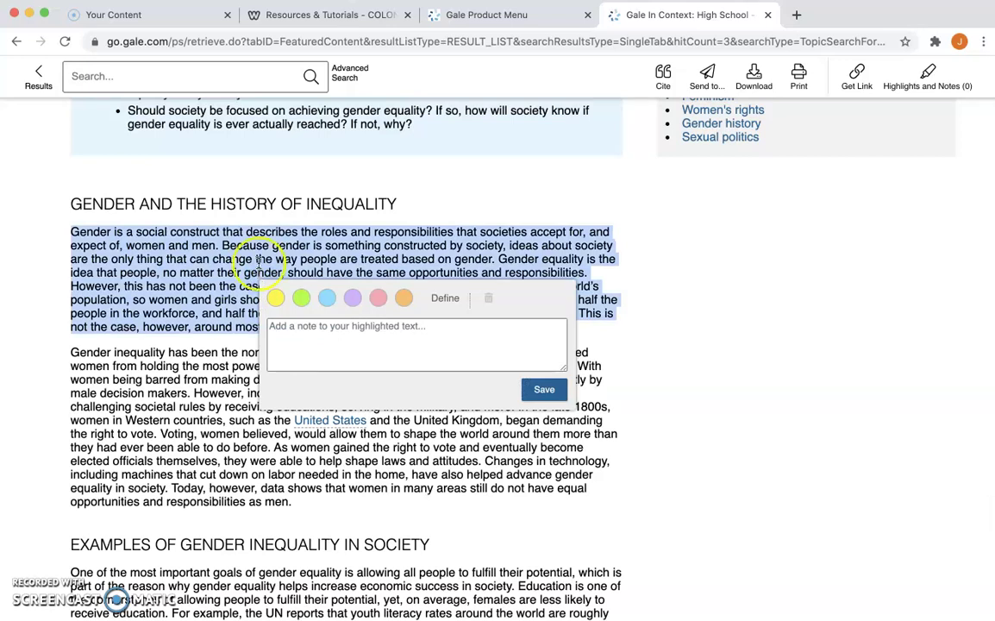
click(226, 231)
click(173, 257)
Step: Highlight the section's opening sentence purple with the note 'Add note here.', then select the next paragraph
drag(71, 231, 218, 250)
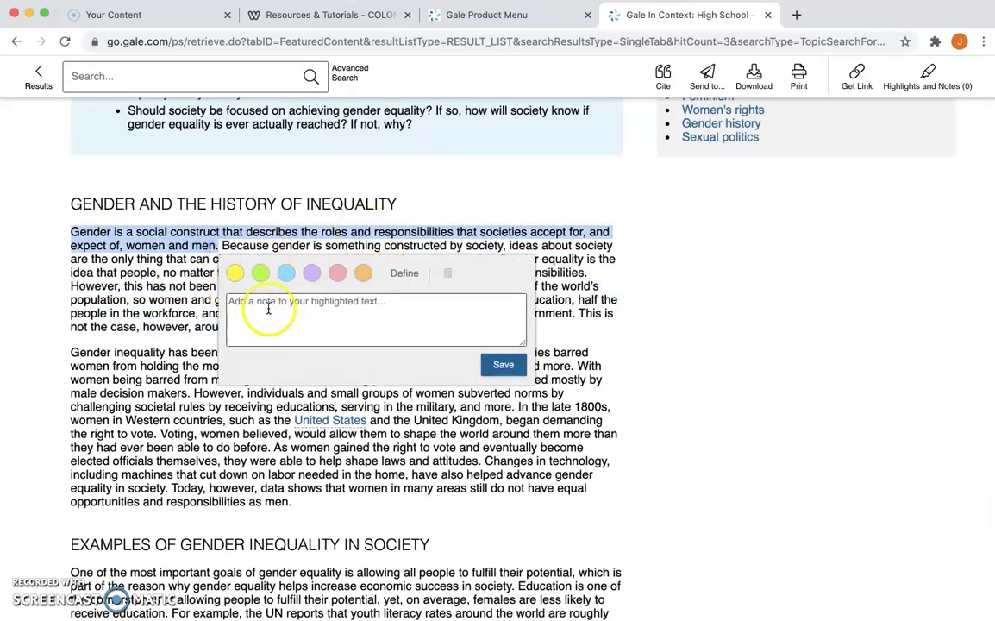
click(311, 273)
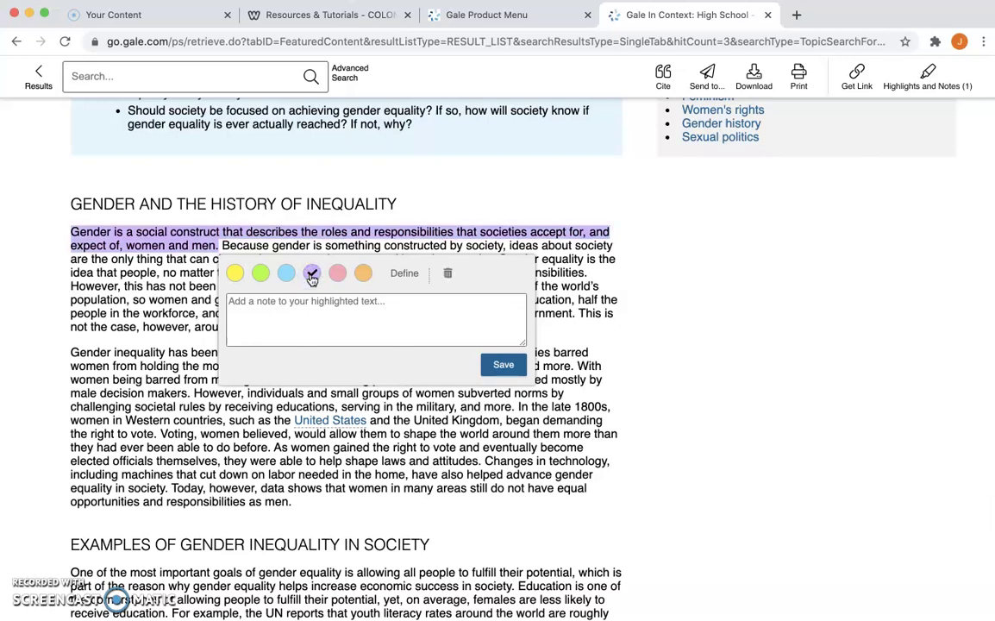
click(339, 274)
click(348, 307)
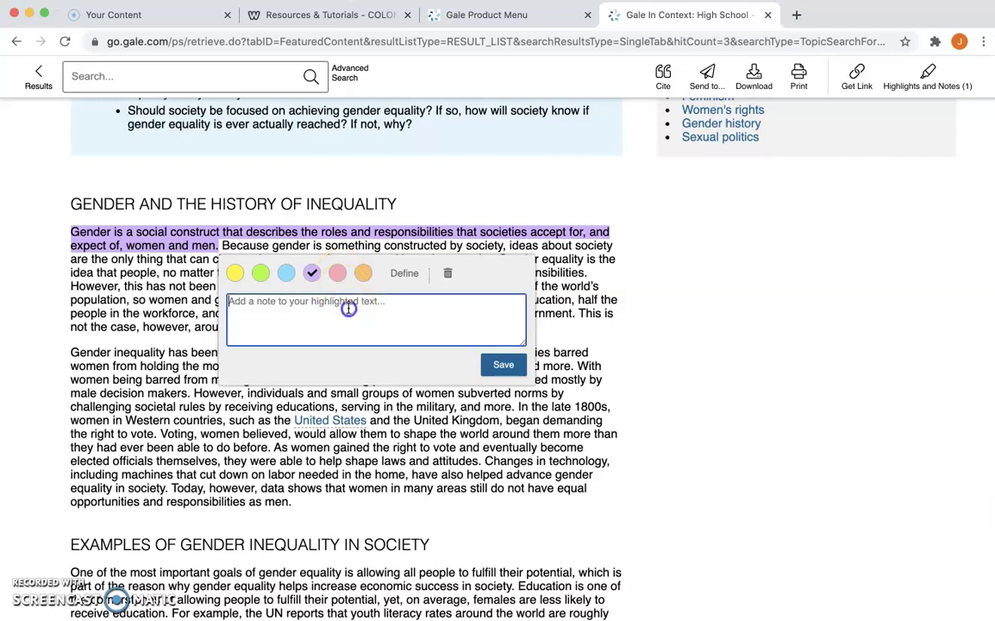
text(Add note here.)
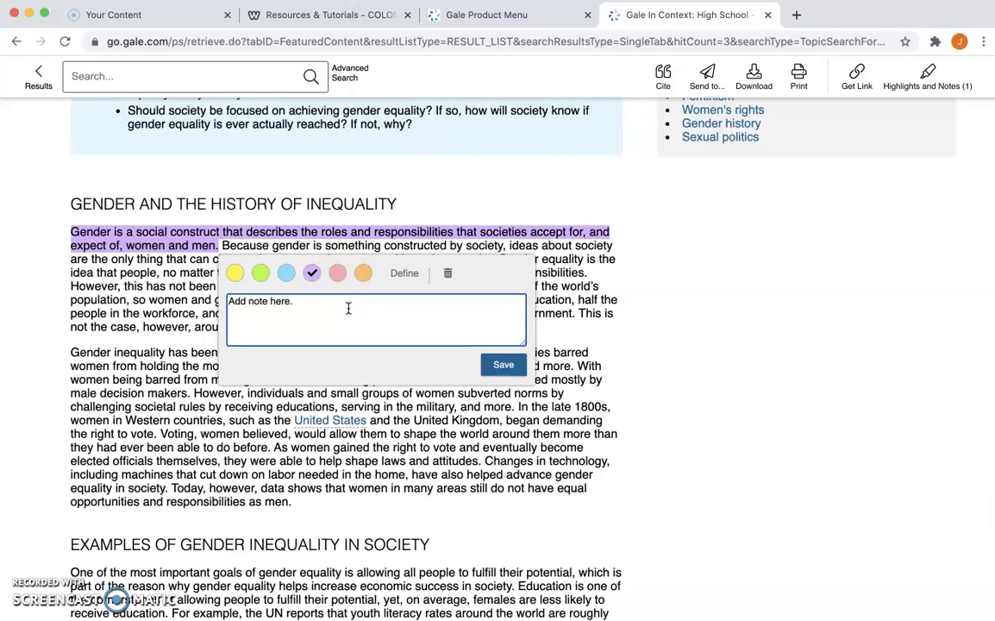
click(508, 369)
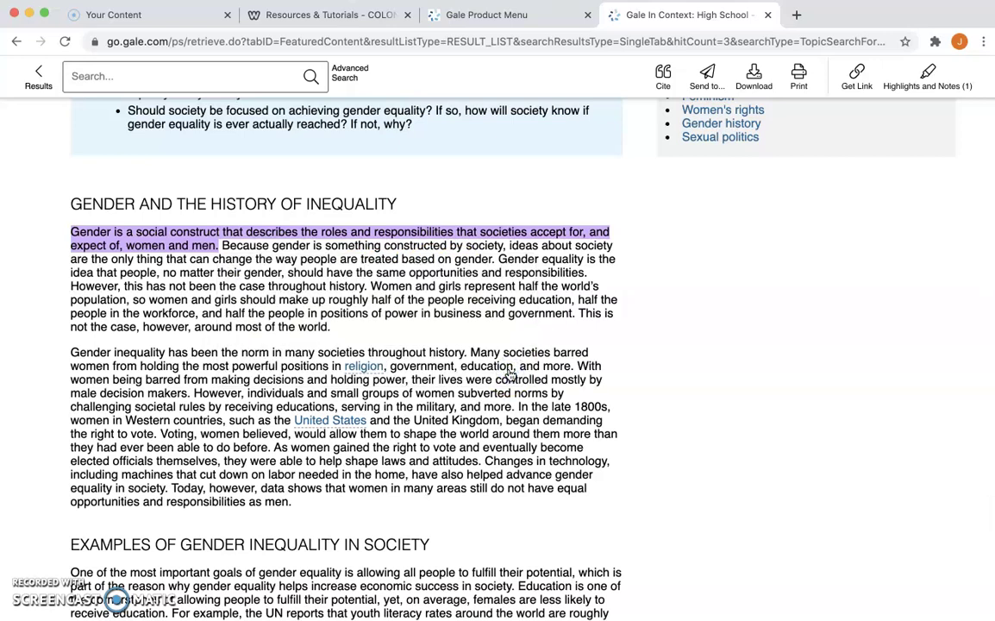
drag(419, 354, 454, 440)
Step: Make the selected paragraph yellow with the note 'Add a different note here.' and return to the top
click(470, 468)
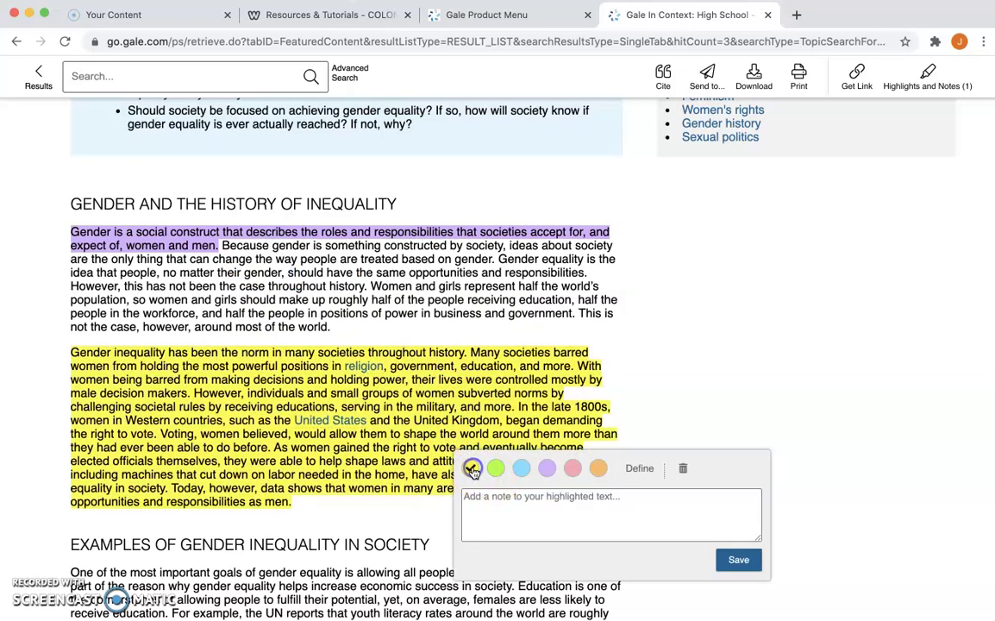
click(501, 509)
text(Ad)
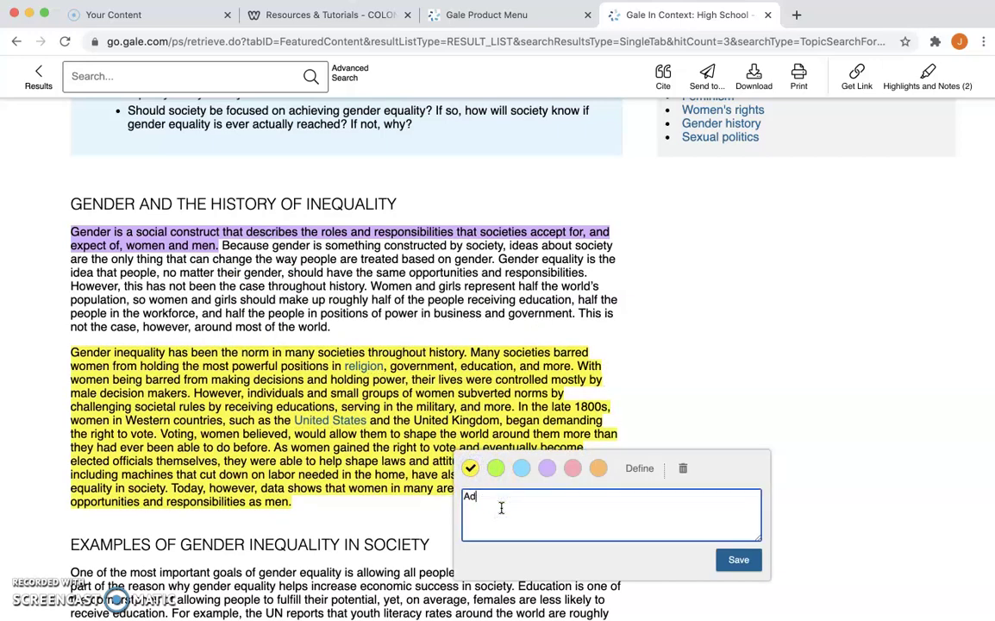
text(d a different note here.)
click(738, 559)
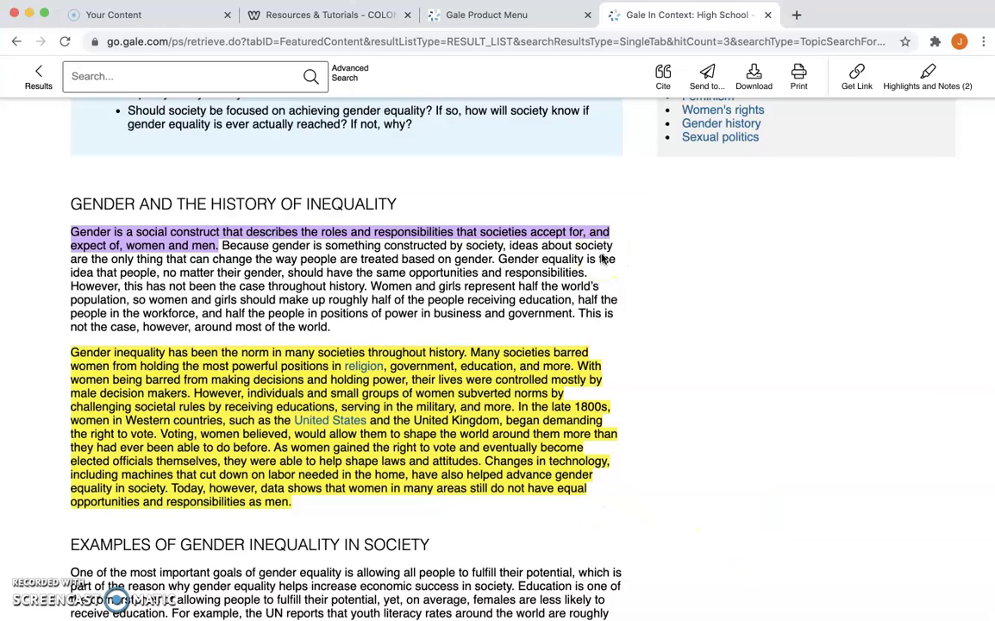
scroll(602, 258, up, 6)
scroll(602, 258, up, 3)
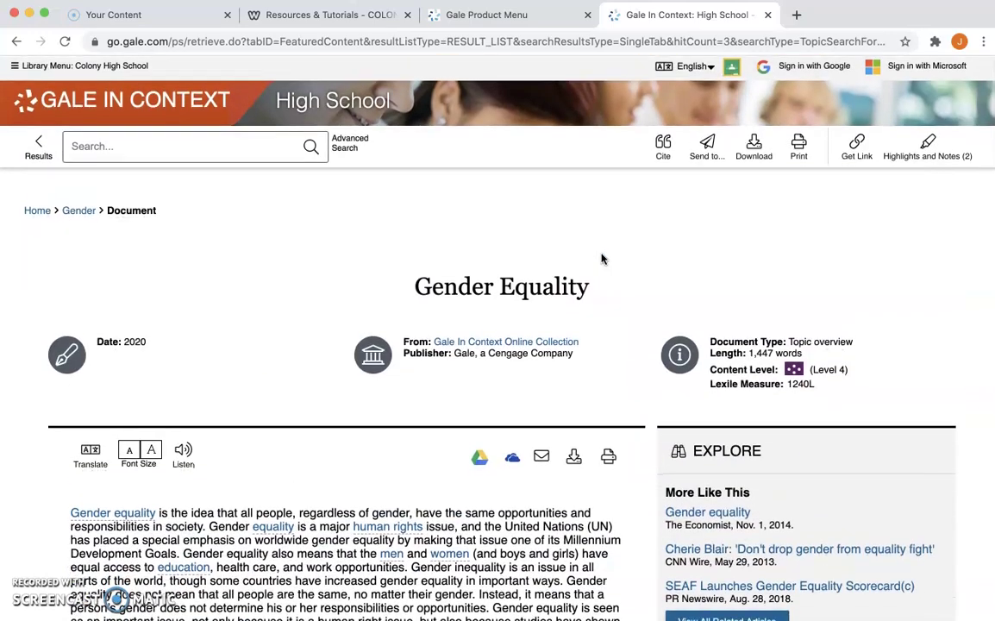
Step: Open Highlights and Notes (2) and view the full list of both noted highlights
click(929, 160)
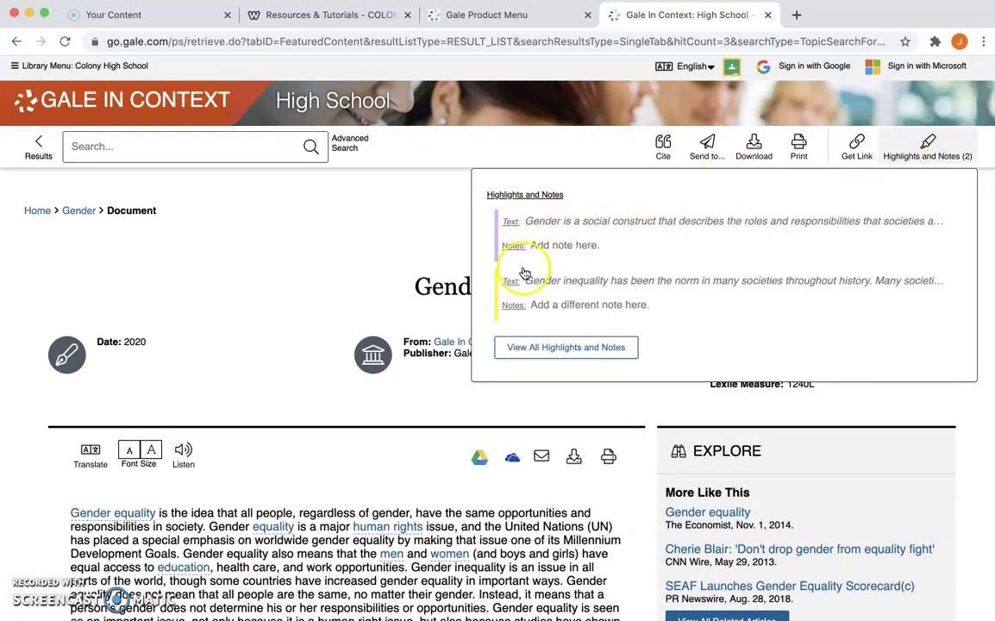
click(558, 348)
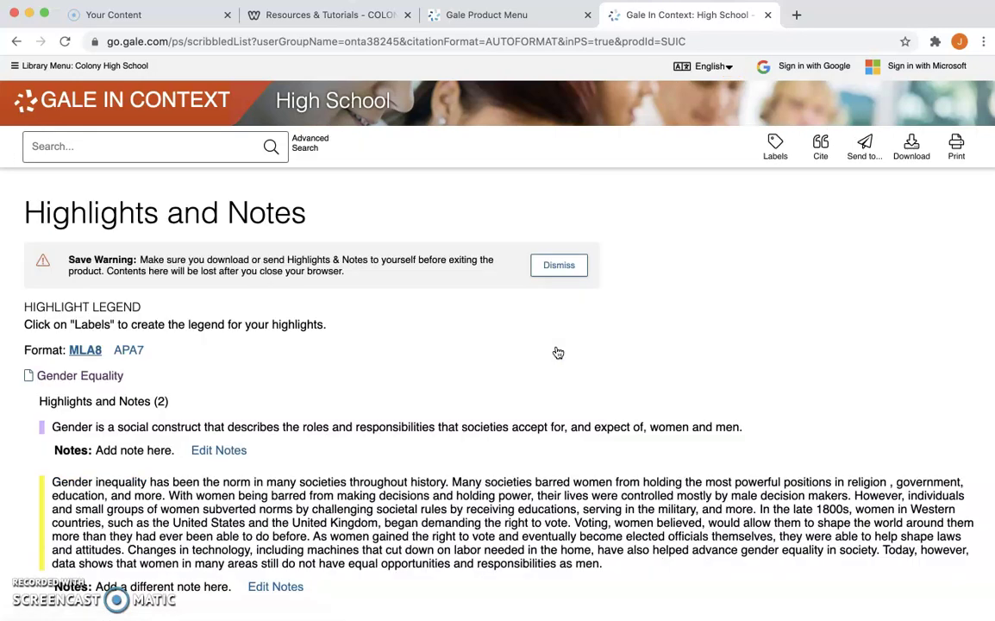
scroll(558, 352, down, 3)
click(218, 450)
click(181, 459)
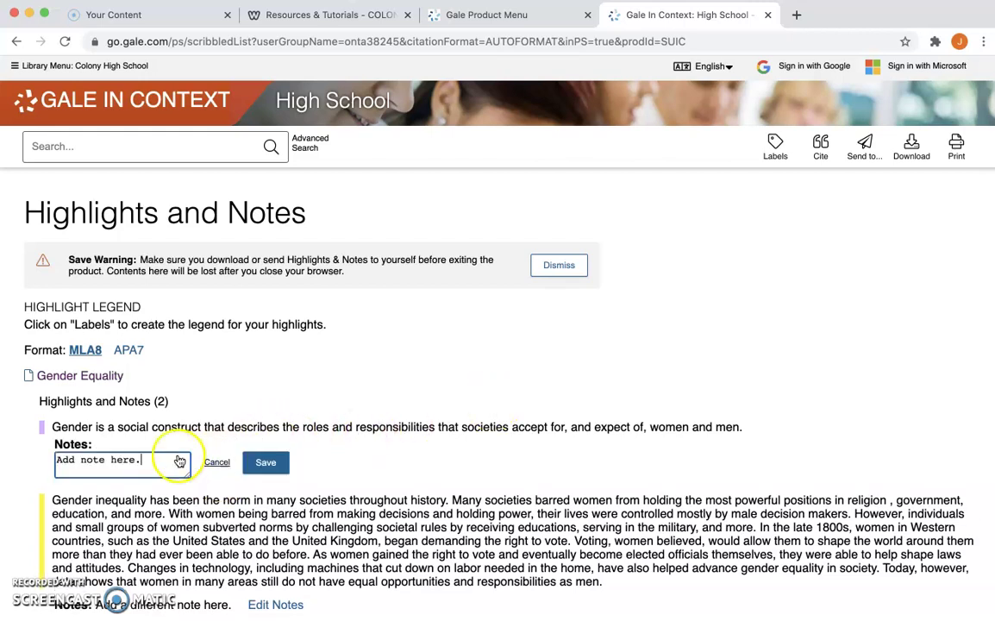
click(260, 463)
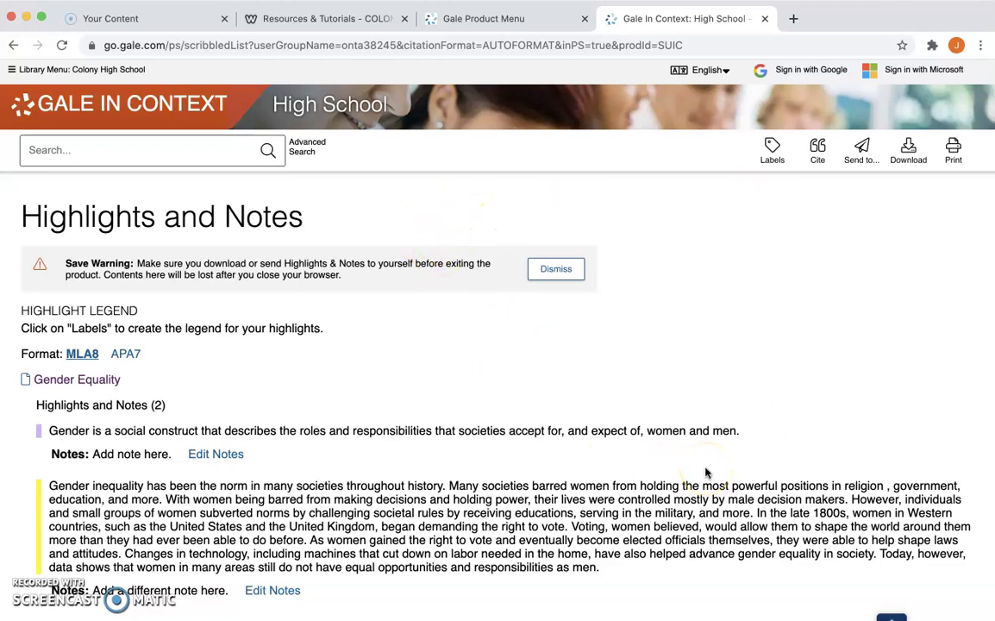
click(909, 150)
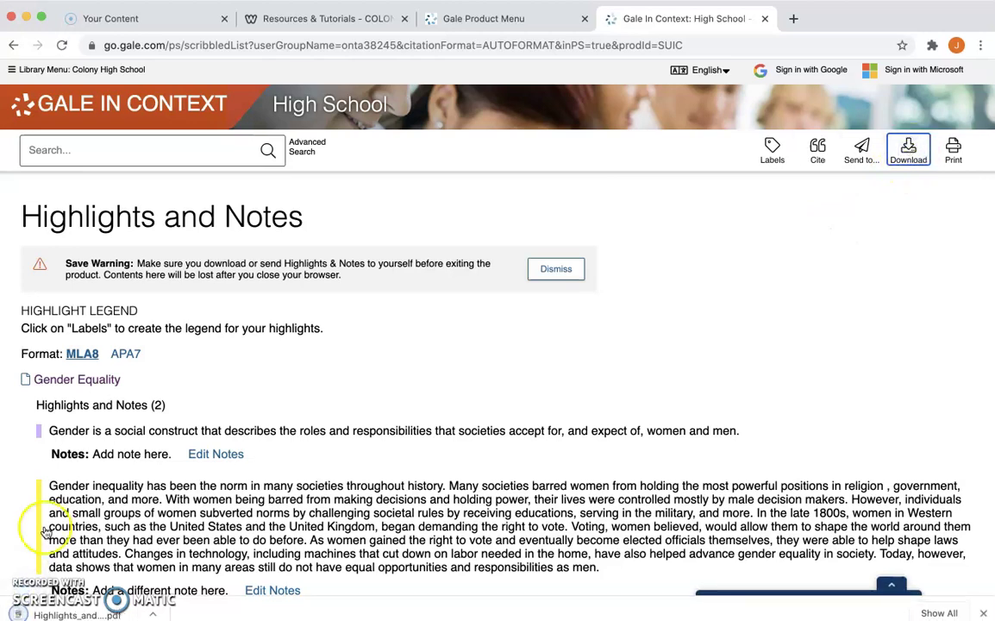
Step: Review the downloaded Highlights_and_Notes (3).pdf, then bring up Gale's Send To options
click(72, 611)
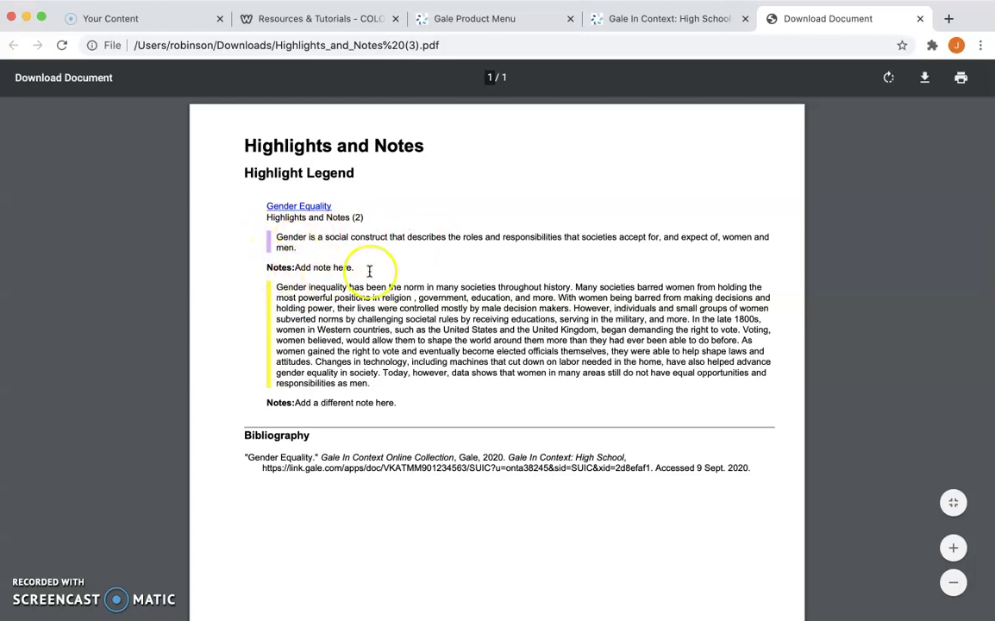
click(679, 19)
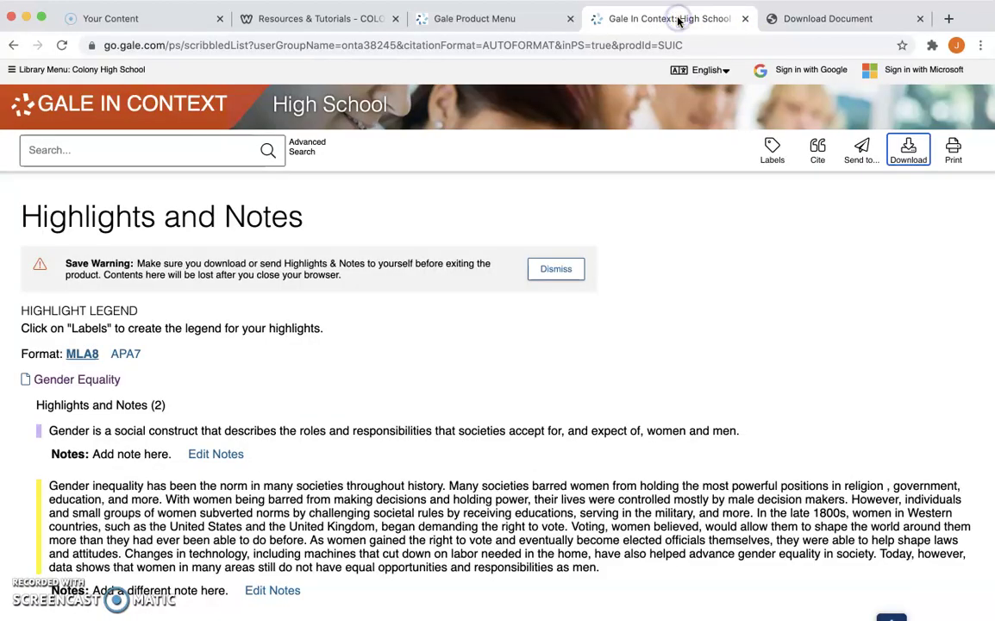
click(862, 162)
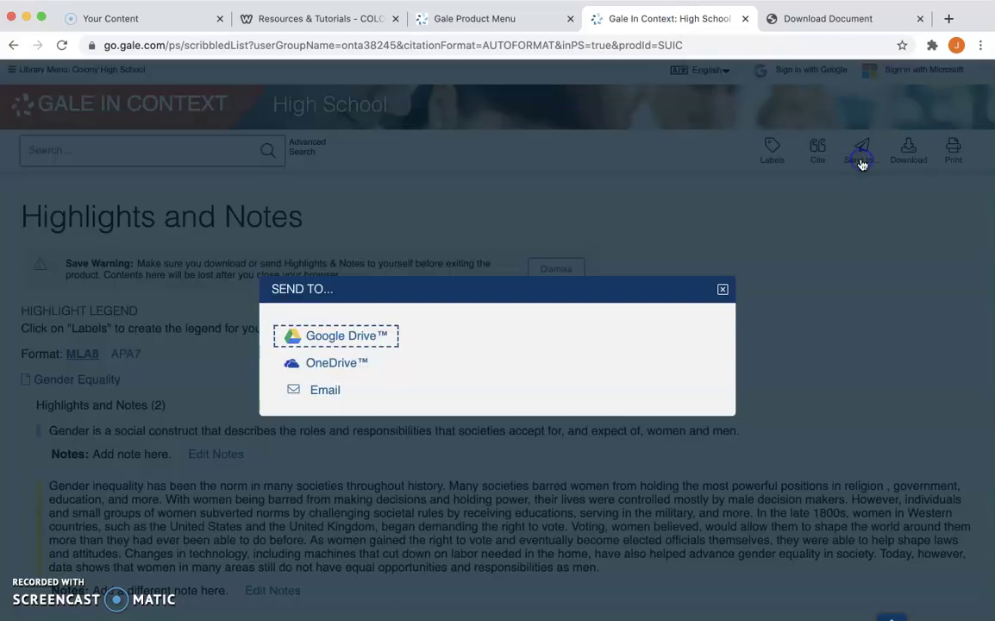